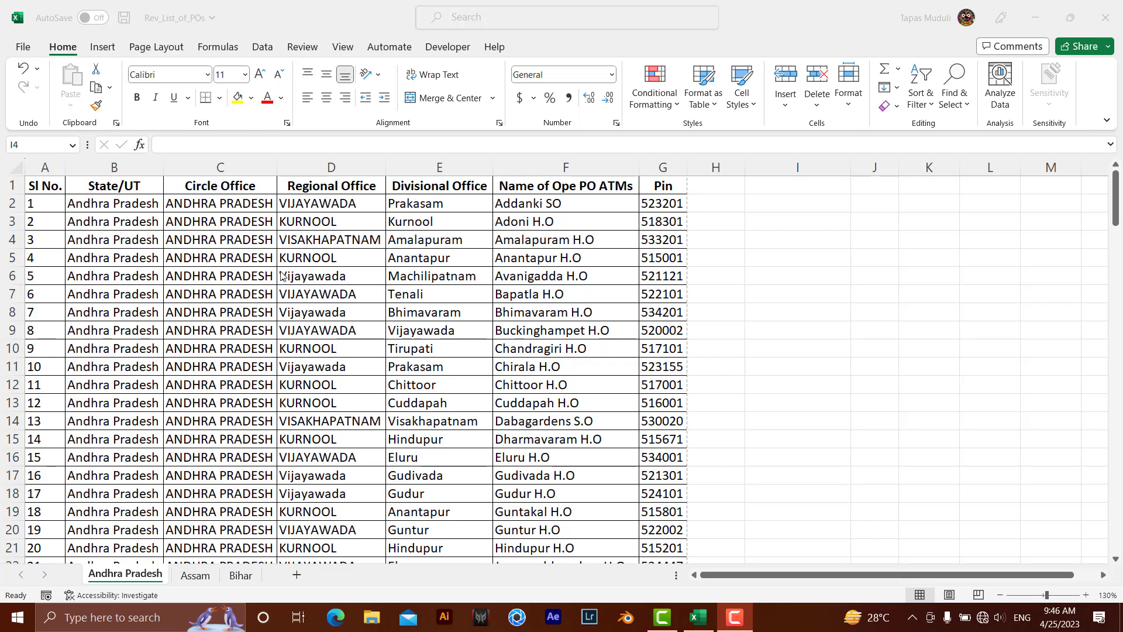
# Jump to cell A1 of the Andhra Pradesh post office sheet.
pyautogui.hotkey('ctrl', 'Home')
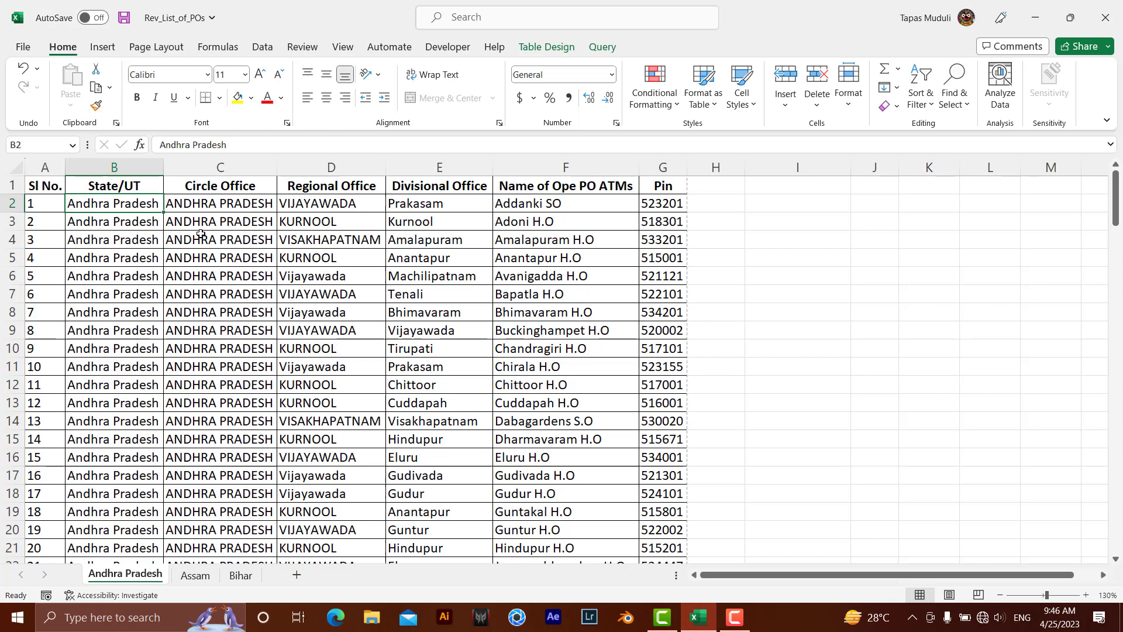
# Set the header-01 image as the tiled sheet background via Page Layout > Background.
pyautogui.click(162, 53)
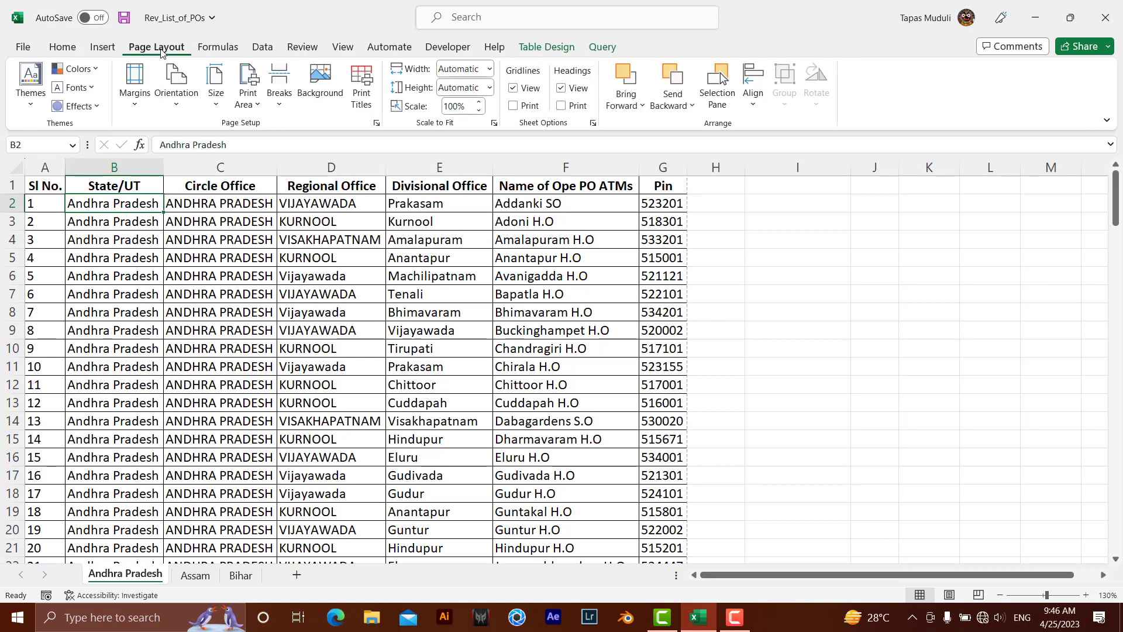
pyautogui.click(326, 84)
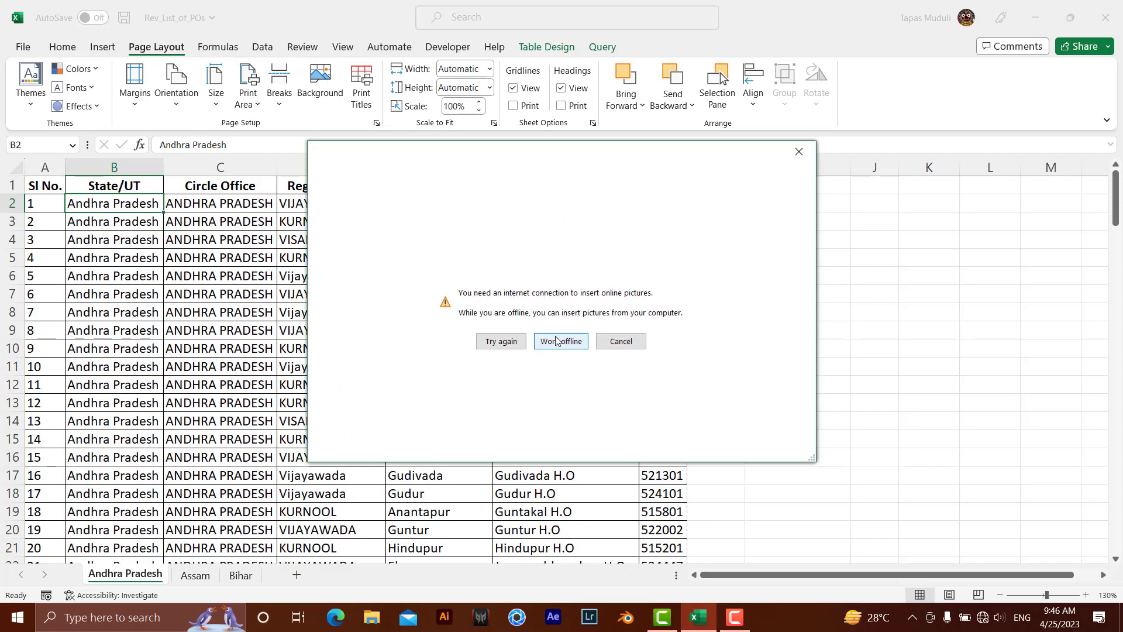
pyautogui.click(560, 341)
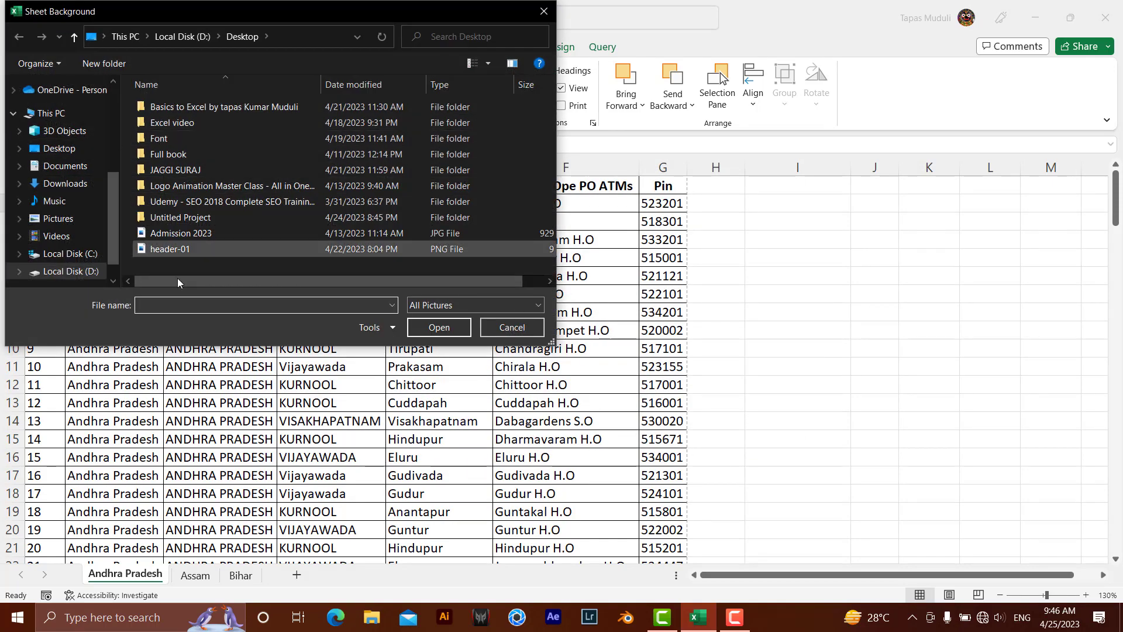
pyautogui.click(198, 249)
pyautogui.doubleClick(197, 248)
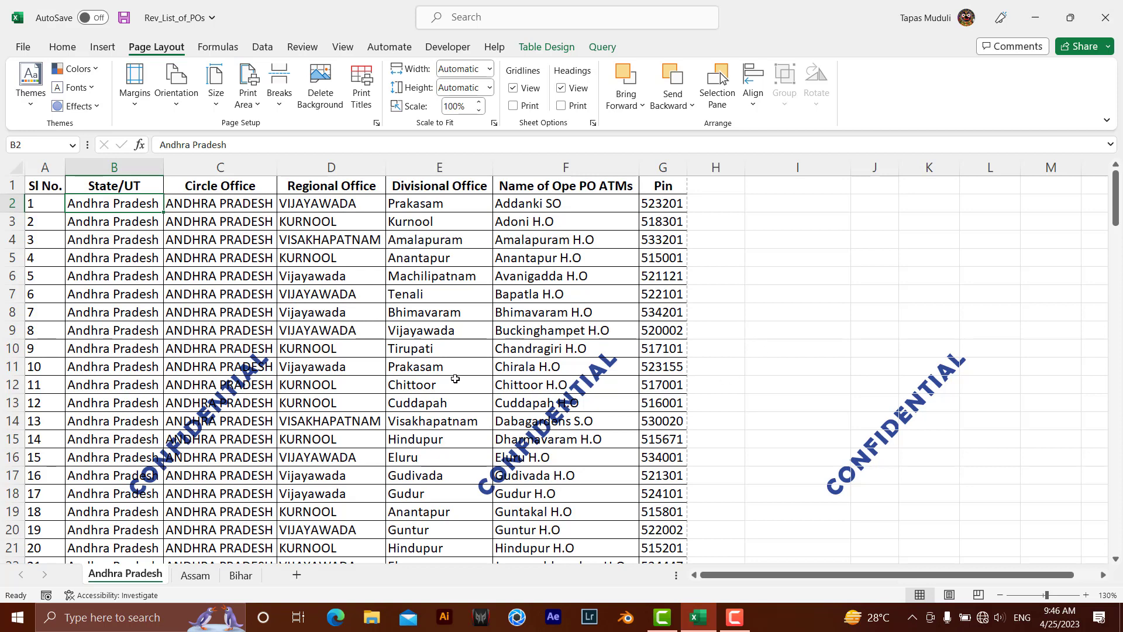
# Confirm in print preview the background doesn't print, then delete the sheet background.
pyautogui.hotkey('ctrl', 'p')
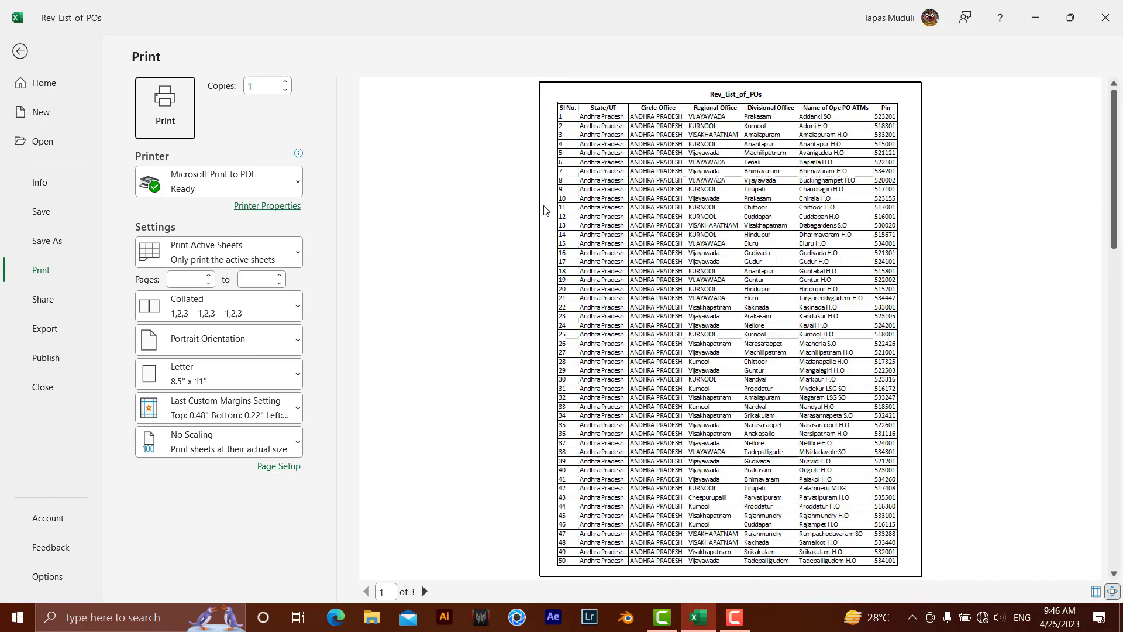
pyautogui.click(17, 52)
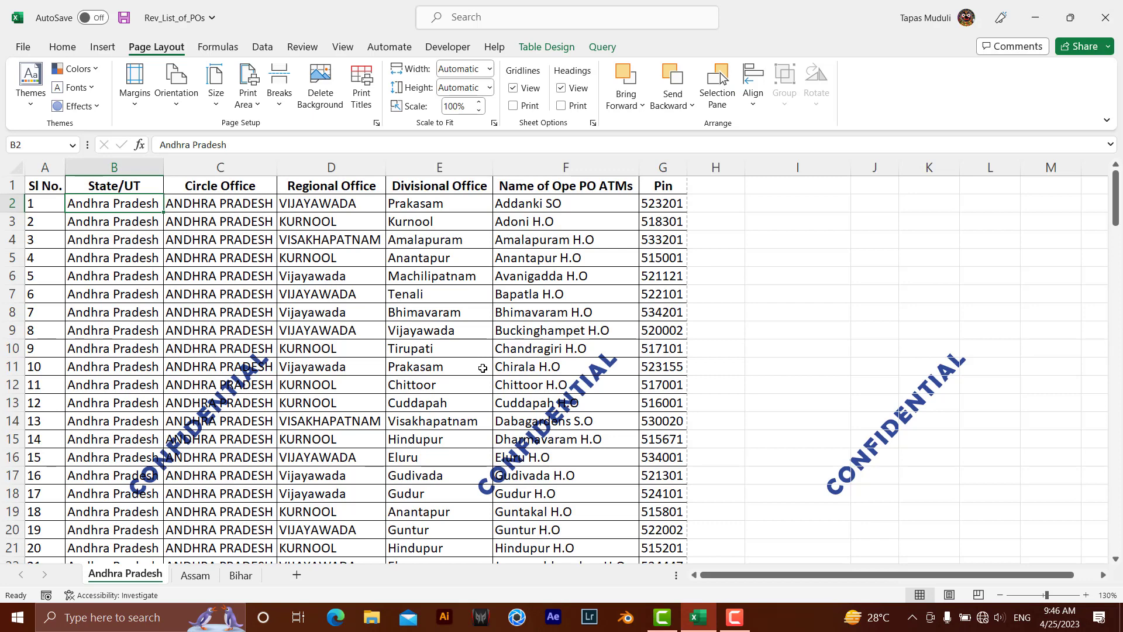
pyautogui.click(321, 91)
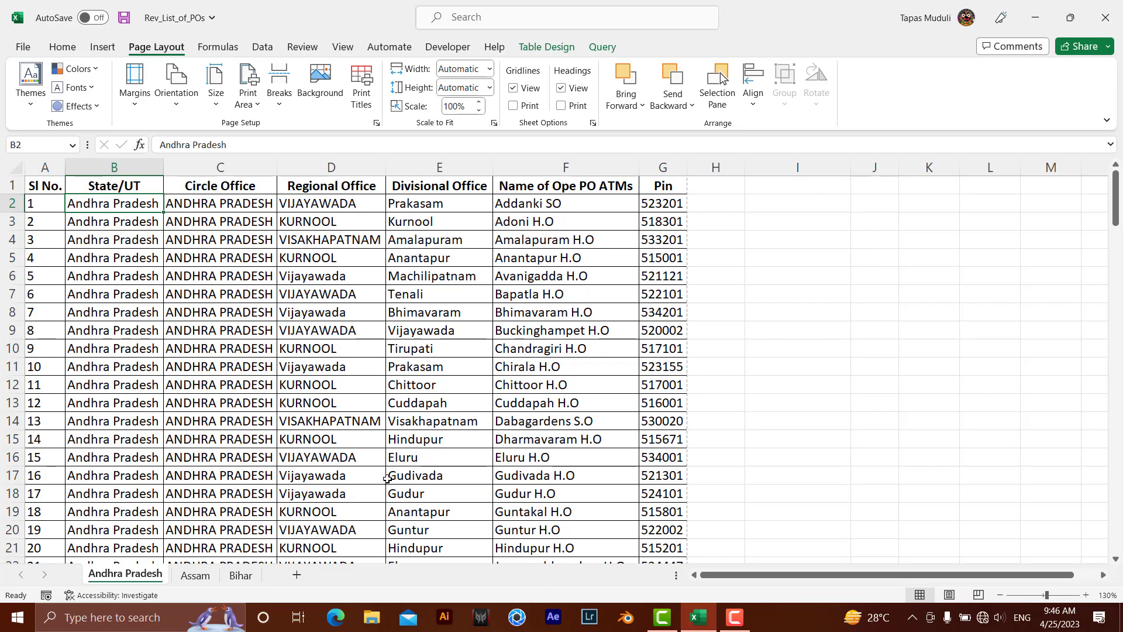
# In Page Layout view, add a blank line after Rev_List_of_POs in the centre header.
pyautogui.click(949, 594)
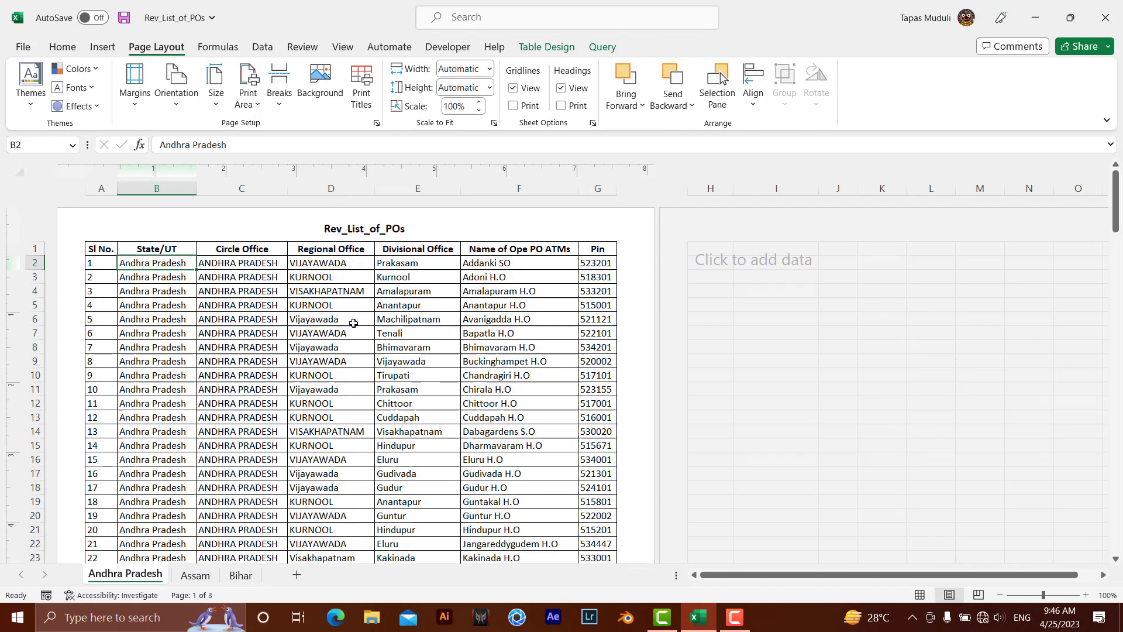
pyautogui.scroll(-5, 404, 411)
pyautogui.scroll(5, 404, 414)
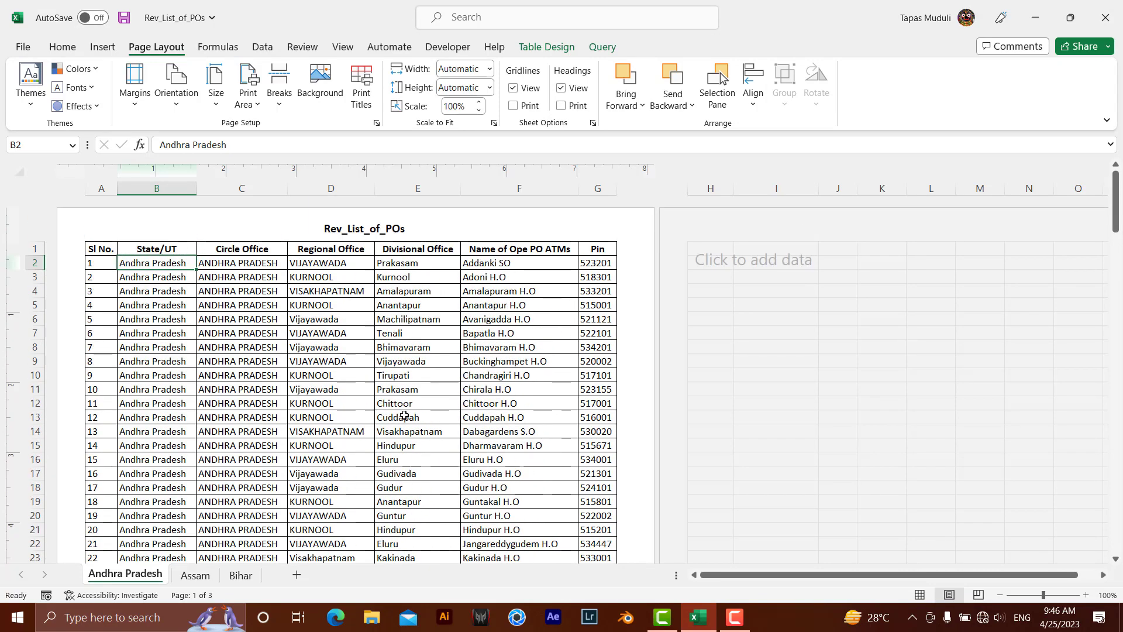
pyautogui.click(409, 230)
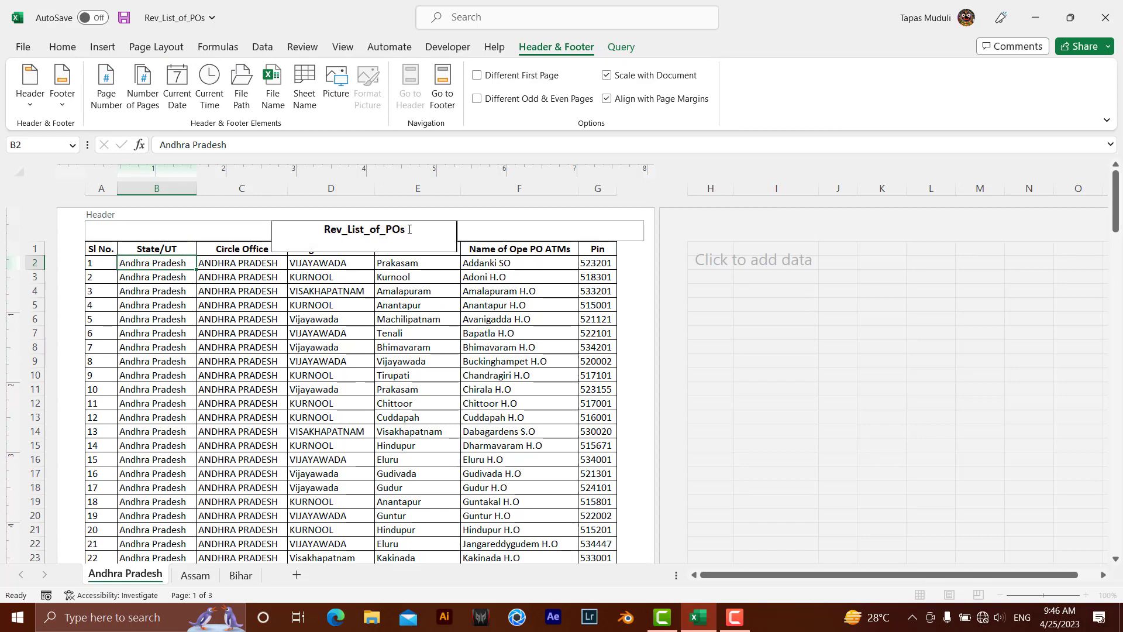
pyautogui.press('Return')
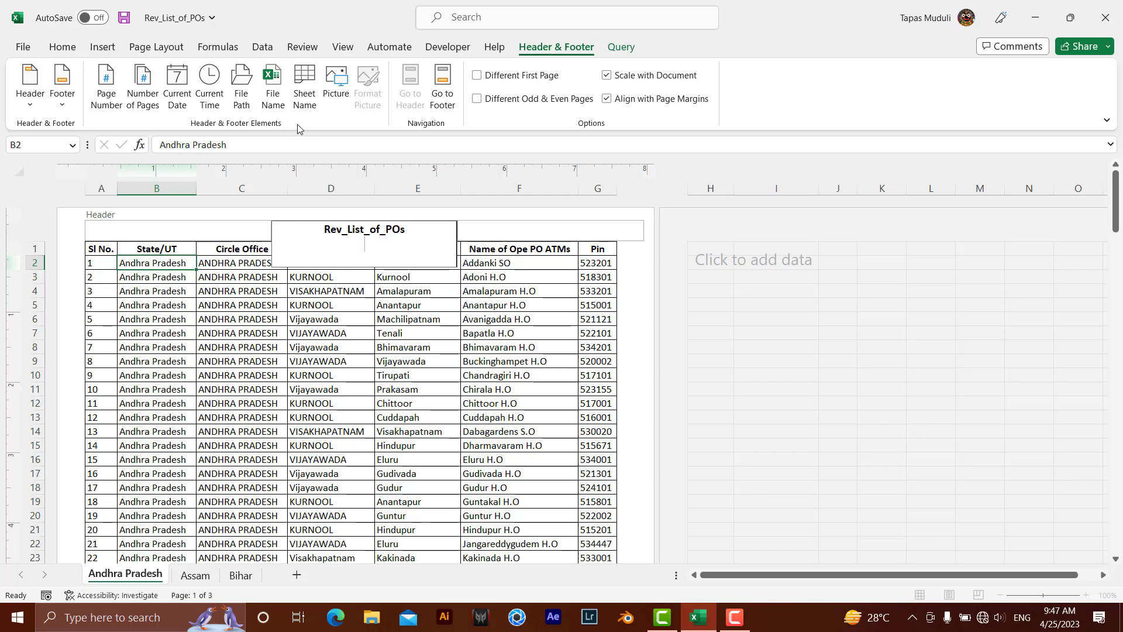
# Insert the header-01 picture into the centre header and exit header editing.
pyautogui.click(335, 81)
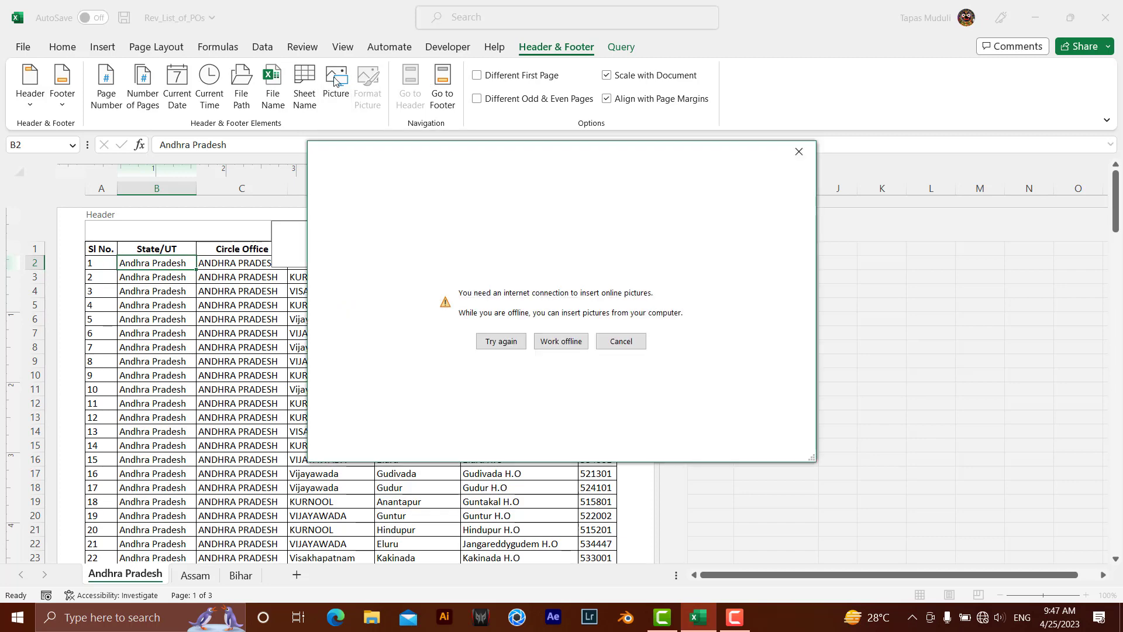
pyautogui.click(561, 342)
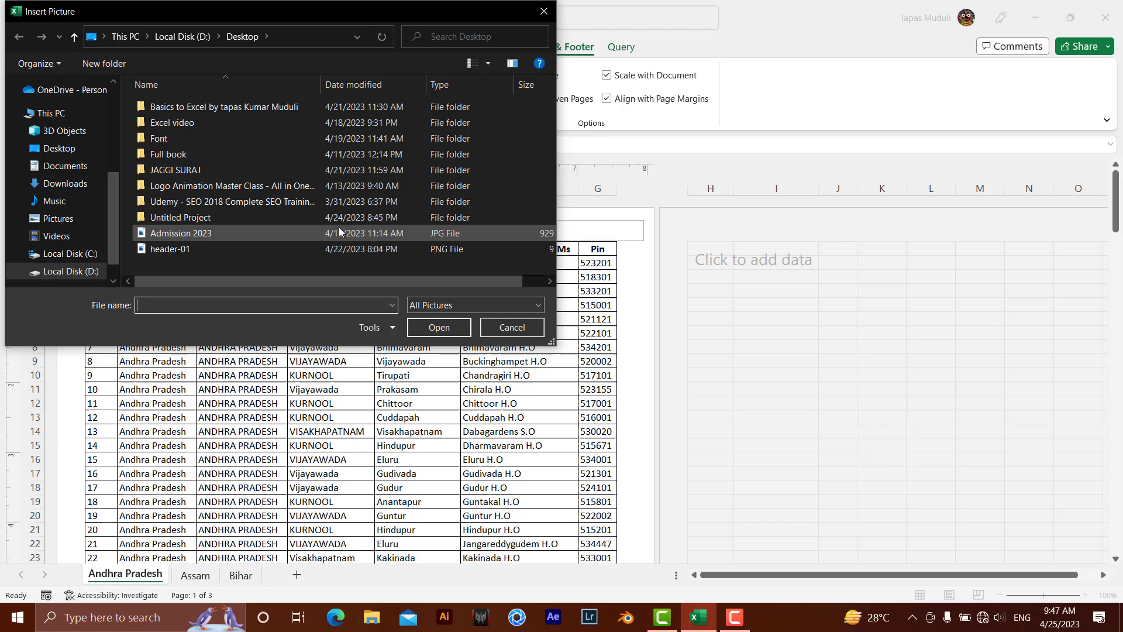
pyautogui.click(208, 249)
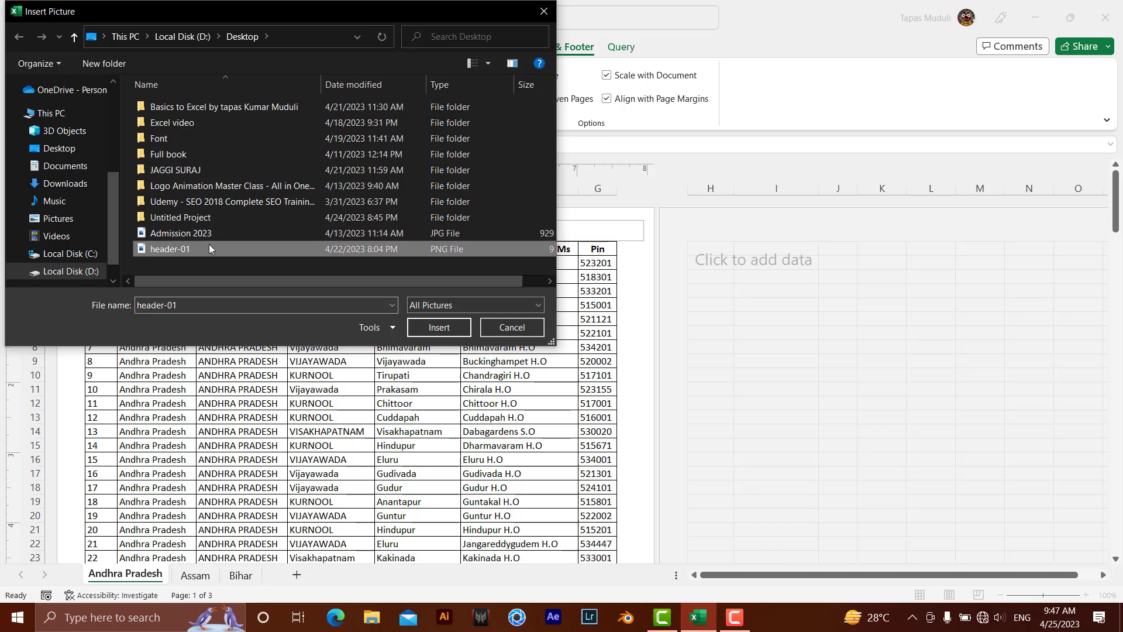
pyautogui.click(450, 323)
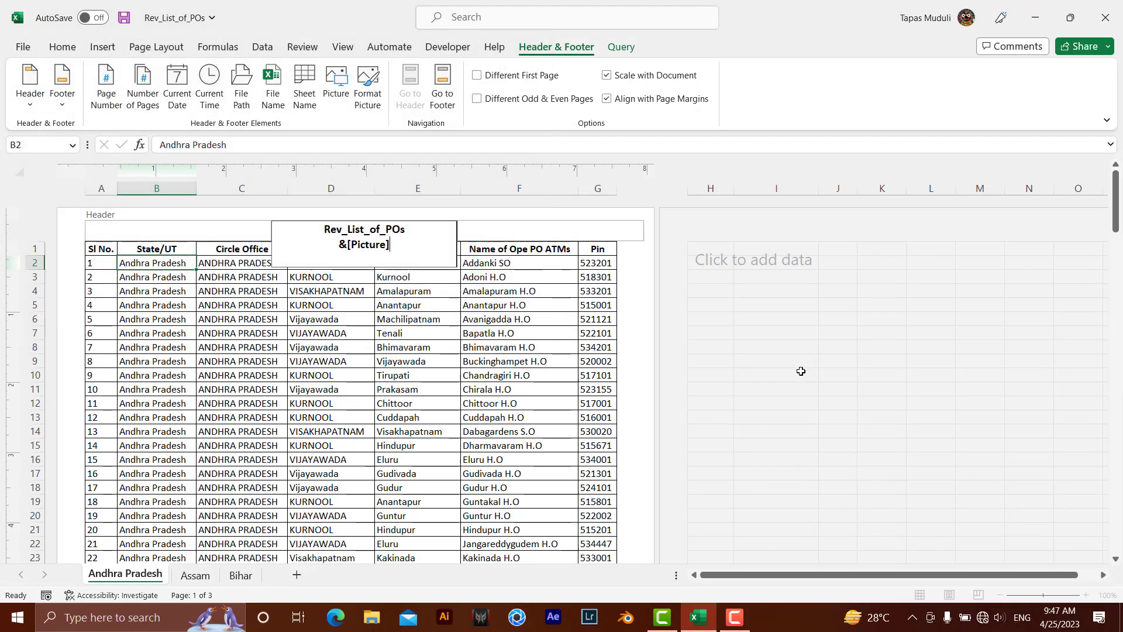
pyautogui.click(770, 335)
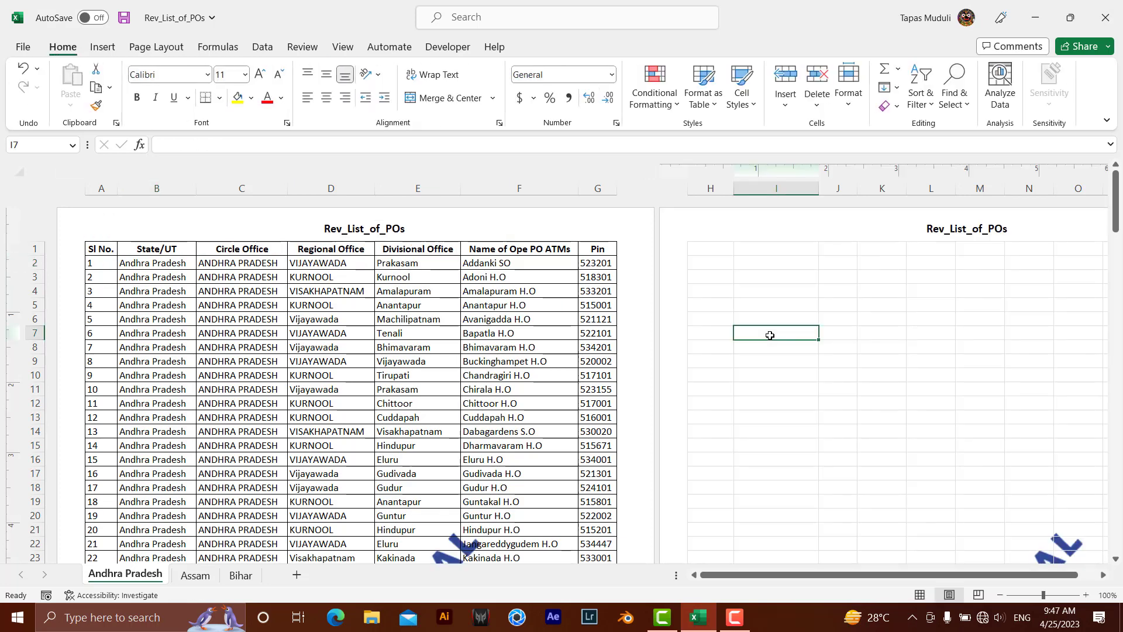
pyautogui.scroll(-5, 363, 445)
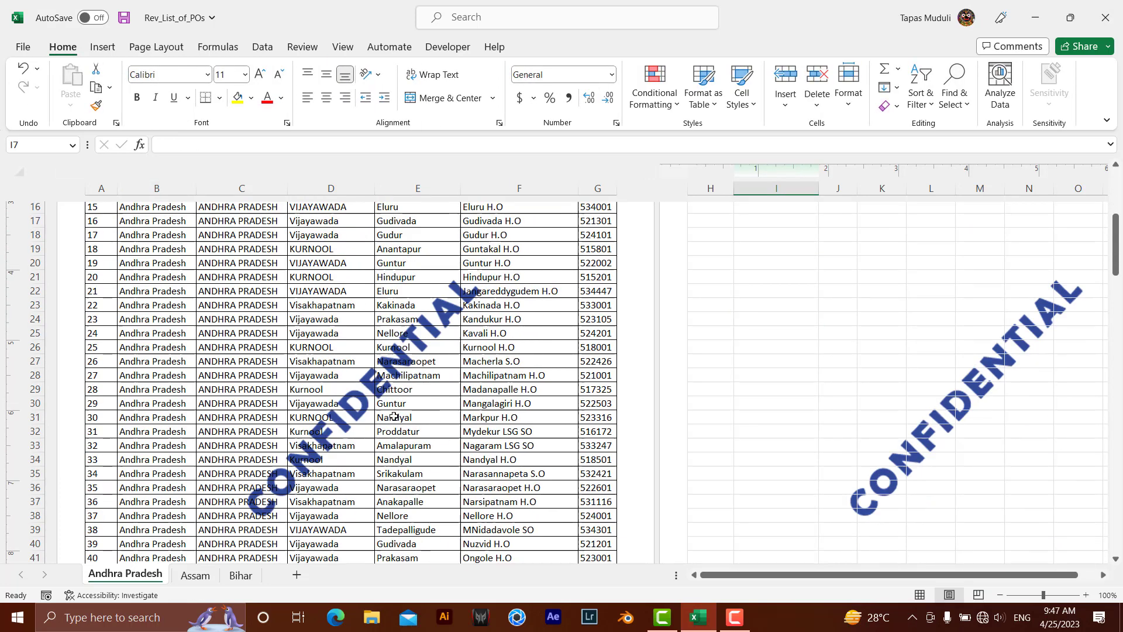
# Check the CONFIDENTIAL watermark in print preview, then reopen the centre header for editing.
pyautogui.hotkey('ctrl', 'p')
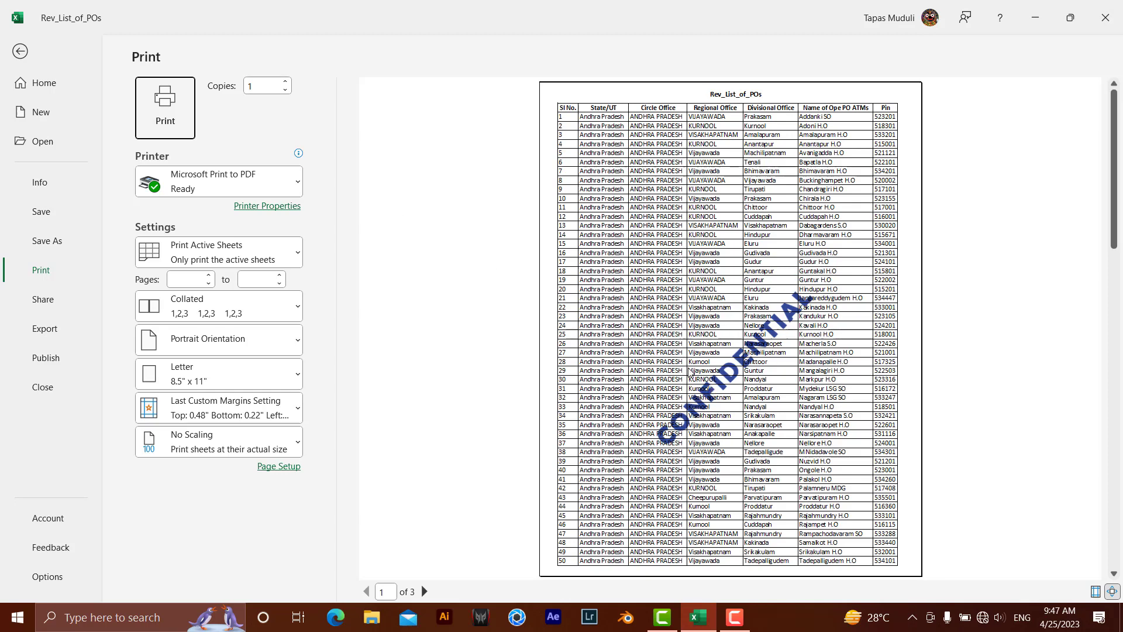
pyautogui.click(21, 52)
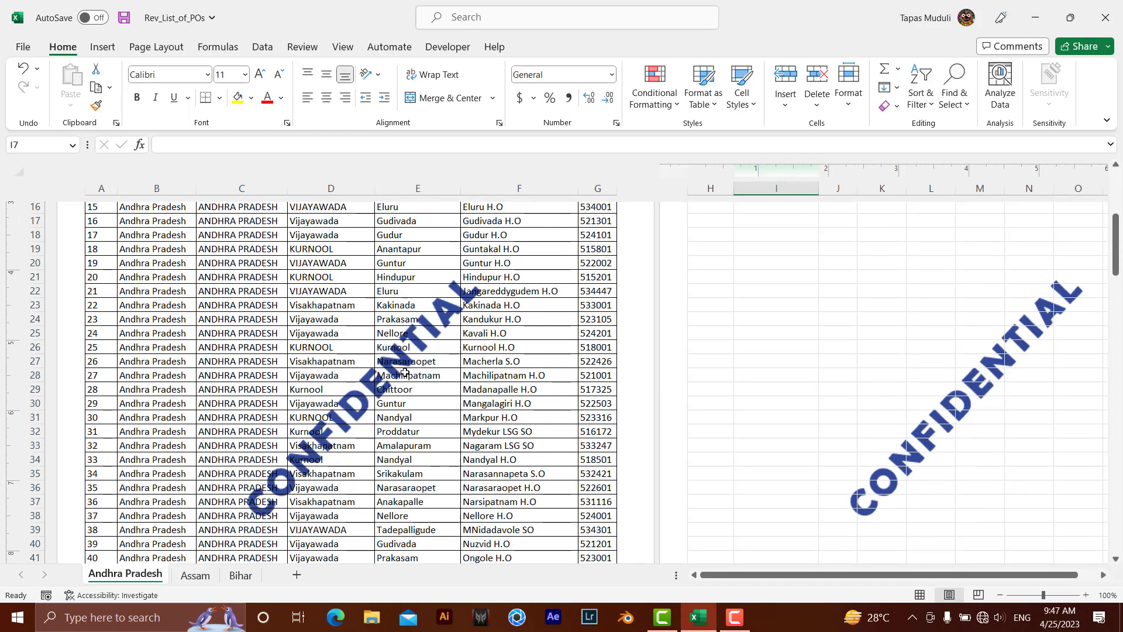
pyautogui.scroll(2, 399, 364)
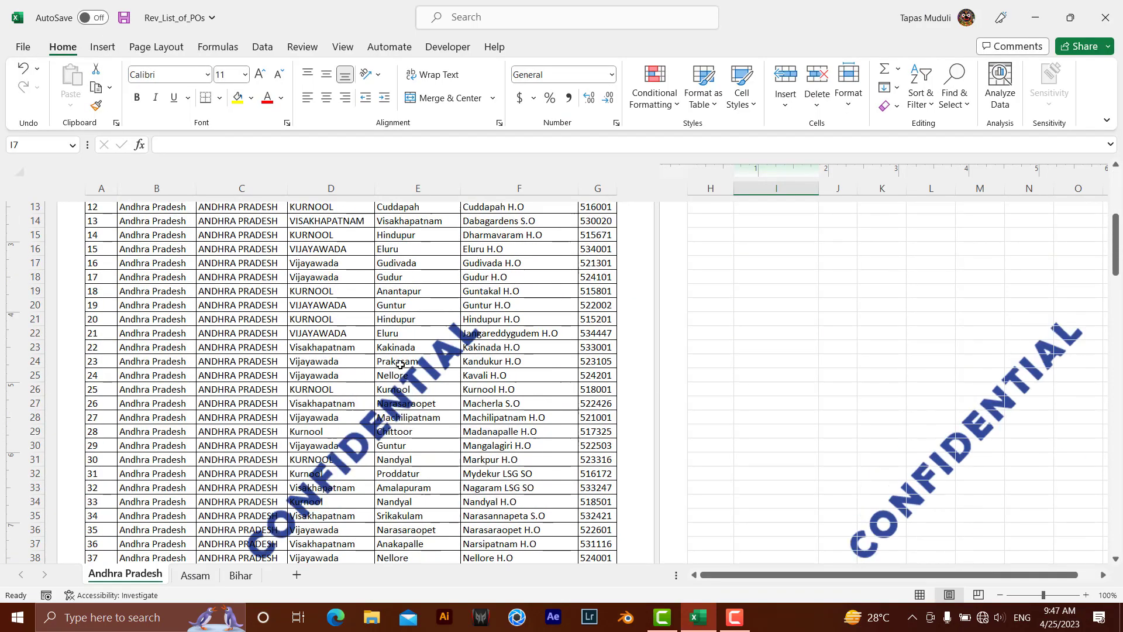
pyautogui.scroll(3, 400, 350)
pyautogui.scroll(2, 404, 292)
pyautogui.click(408, 231)
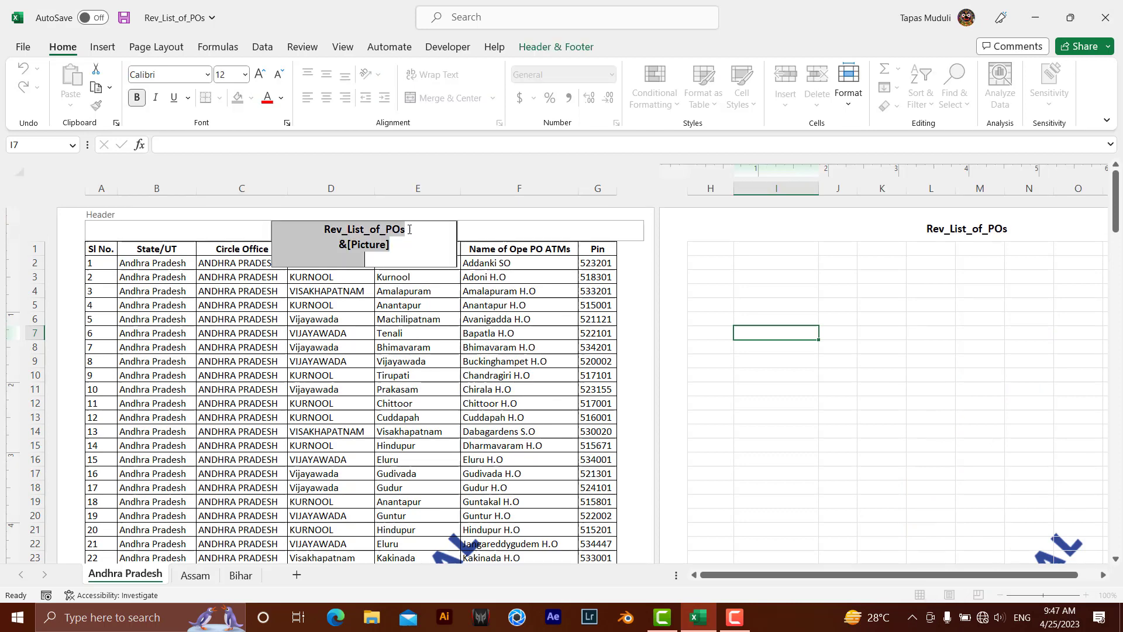
# Format the header picture with a 1-inch top crop and Washout colour.
pyautogui.click(549, 49)
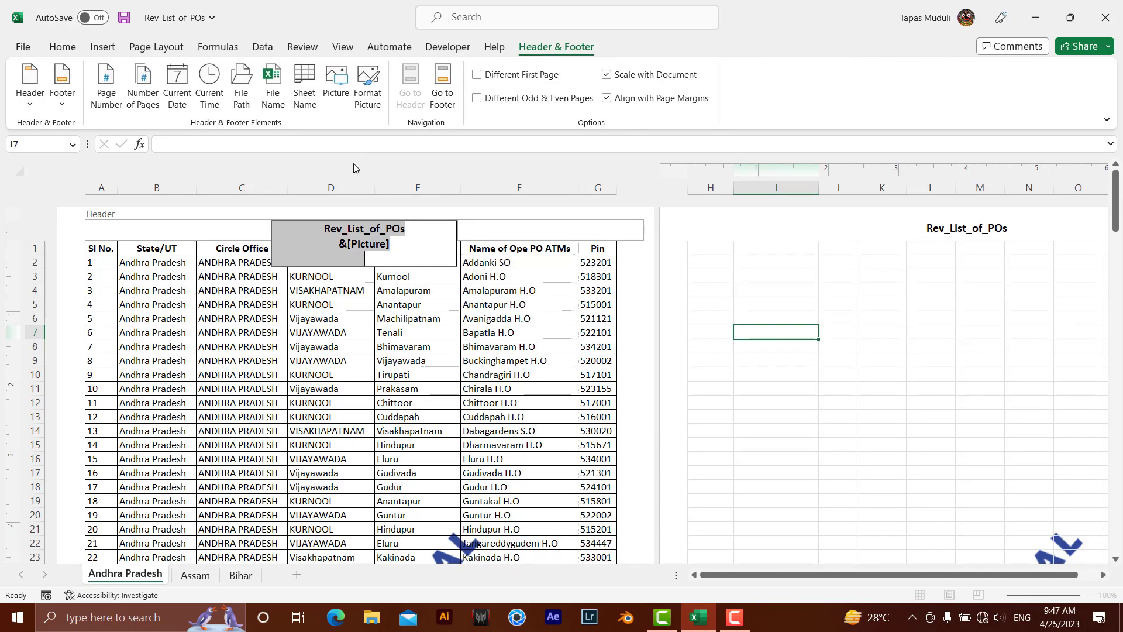
pyautogui.click(369, 85)
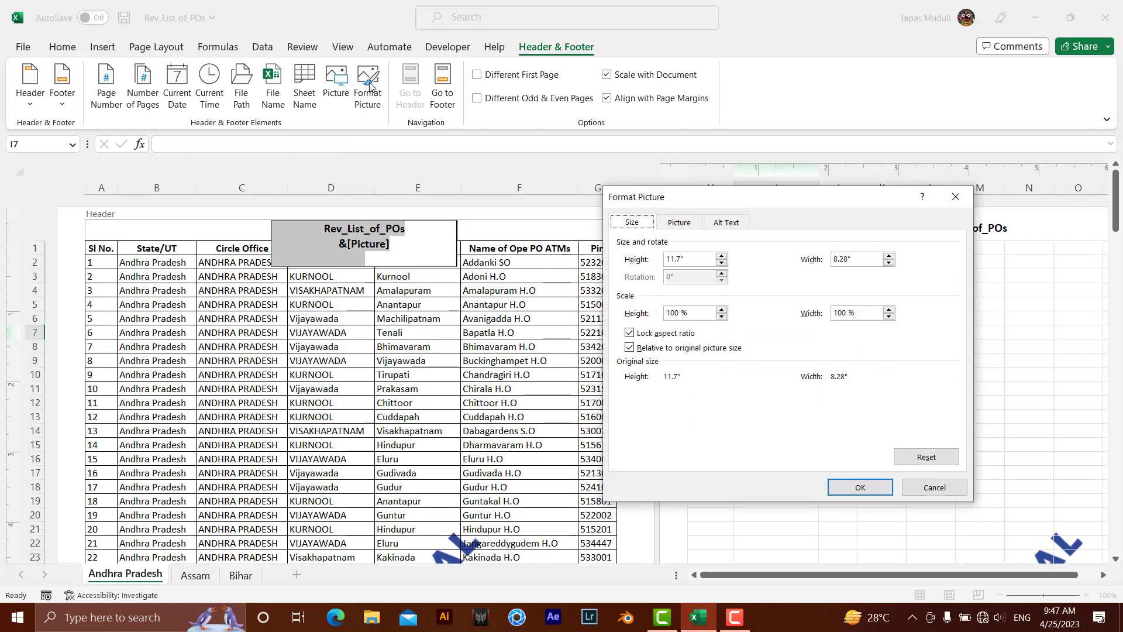
pyautogui.moveTo(771, 199); pyautogui.dragTo(797, 128)
pyautogui.click(707, 153)
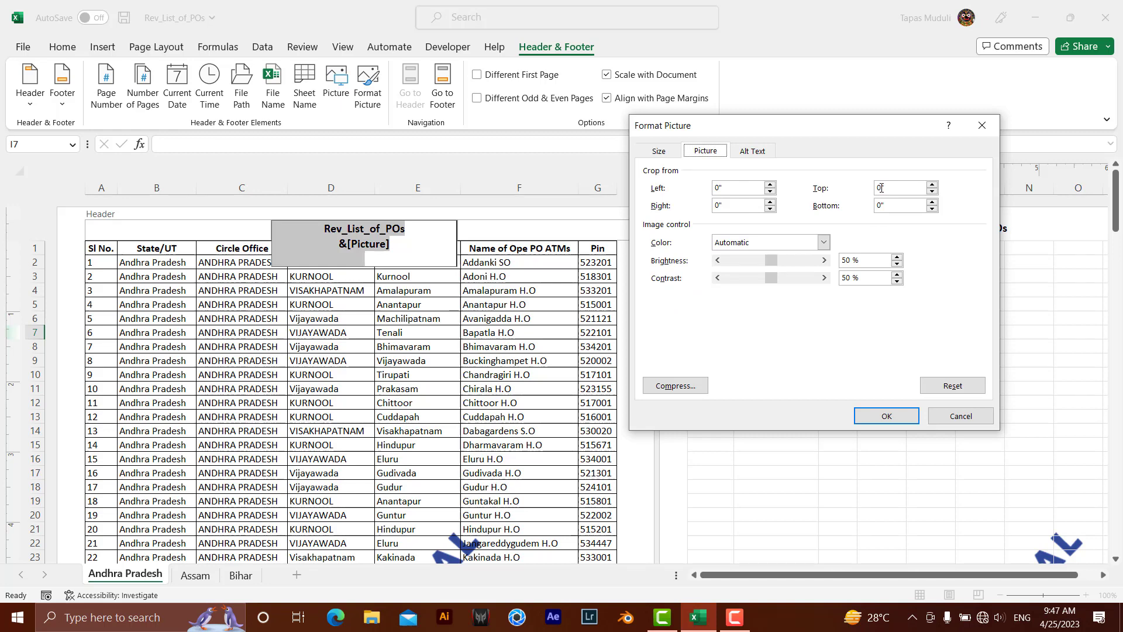
pyautogui.moveTo(880, 188); pyautogui.dragTo(866, 188)
pyautogui.write('1')
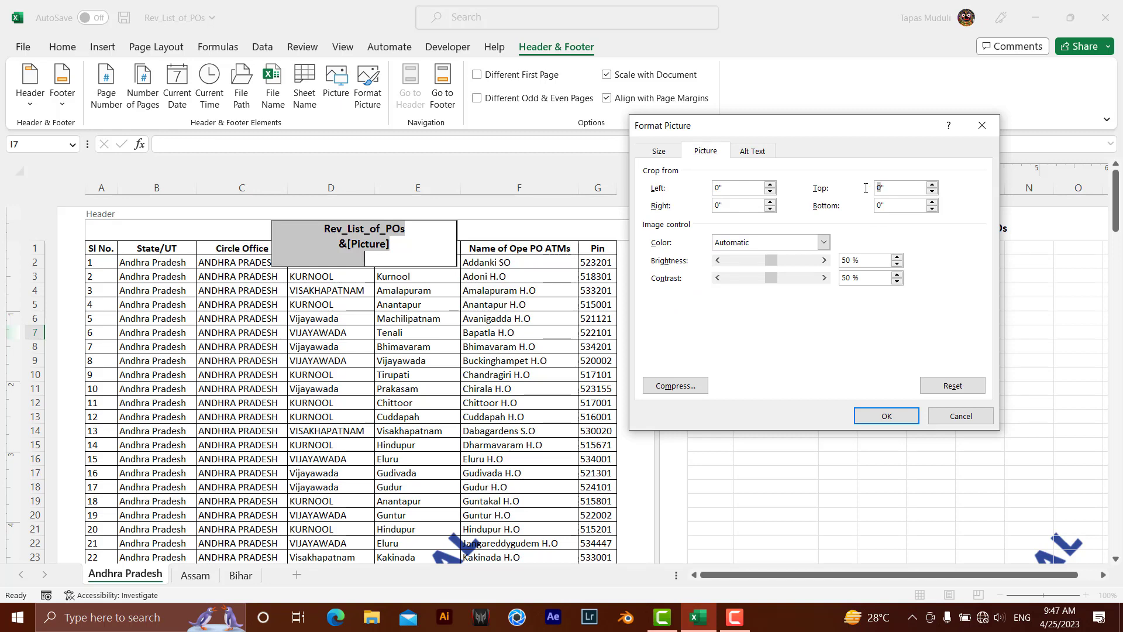
pyautogui.click(823, 243)
pyautogui.click(763, 286)
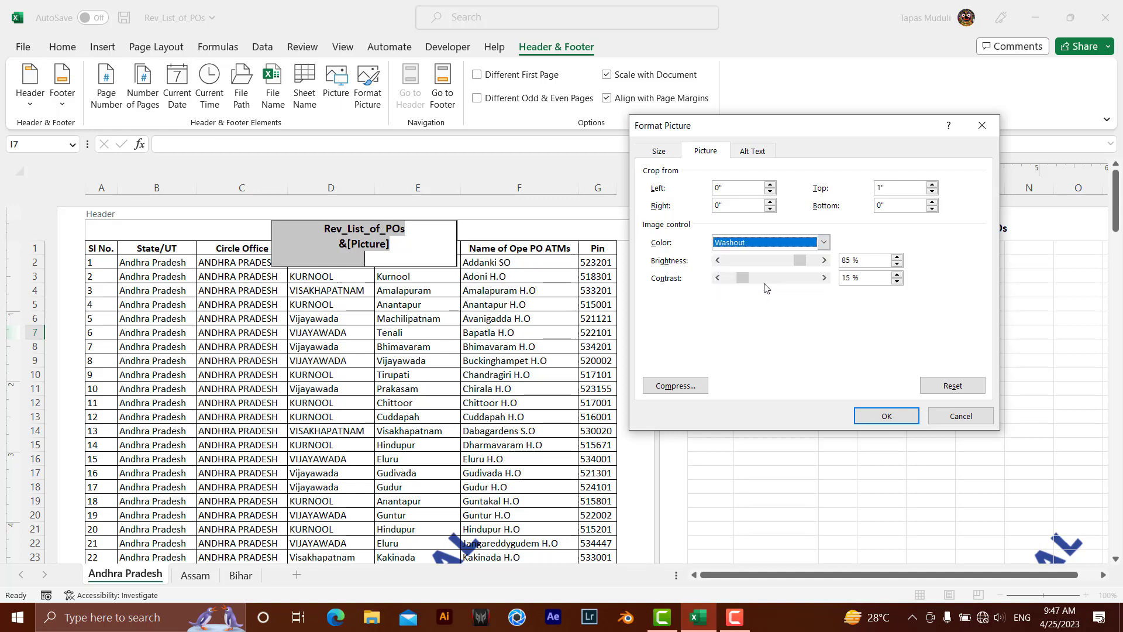
pyautogui.click(887, 416)
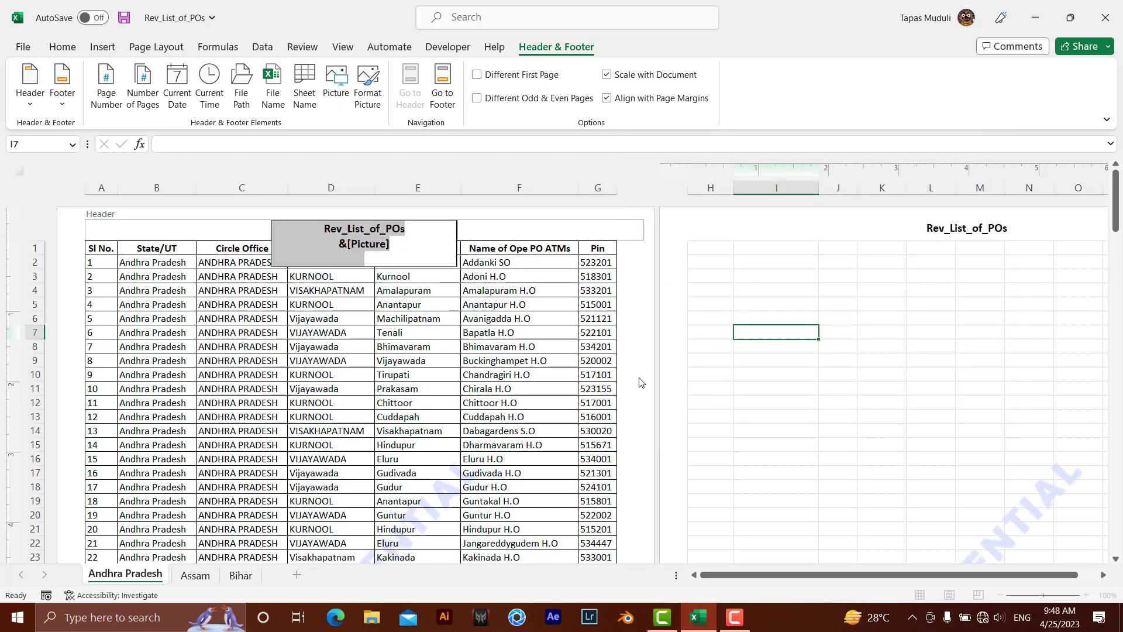
pyautogui.click(786, 364)
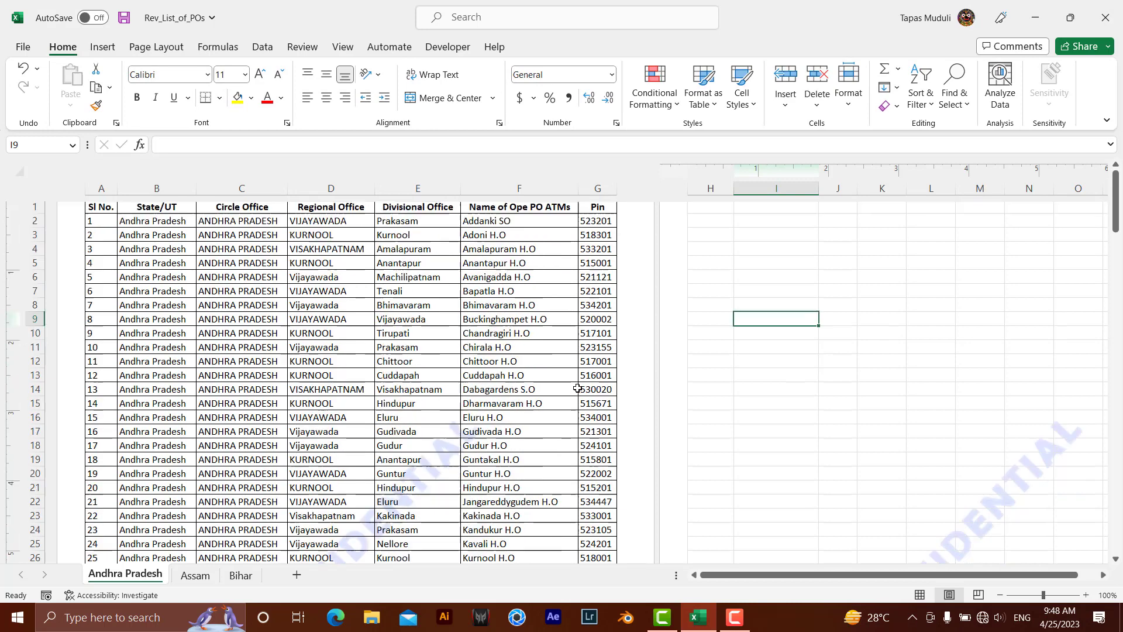
pyautogui.scroll(-5, 577, 388)
pyautogui.scroll(5, 577, 388)
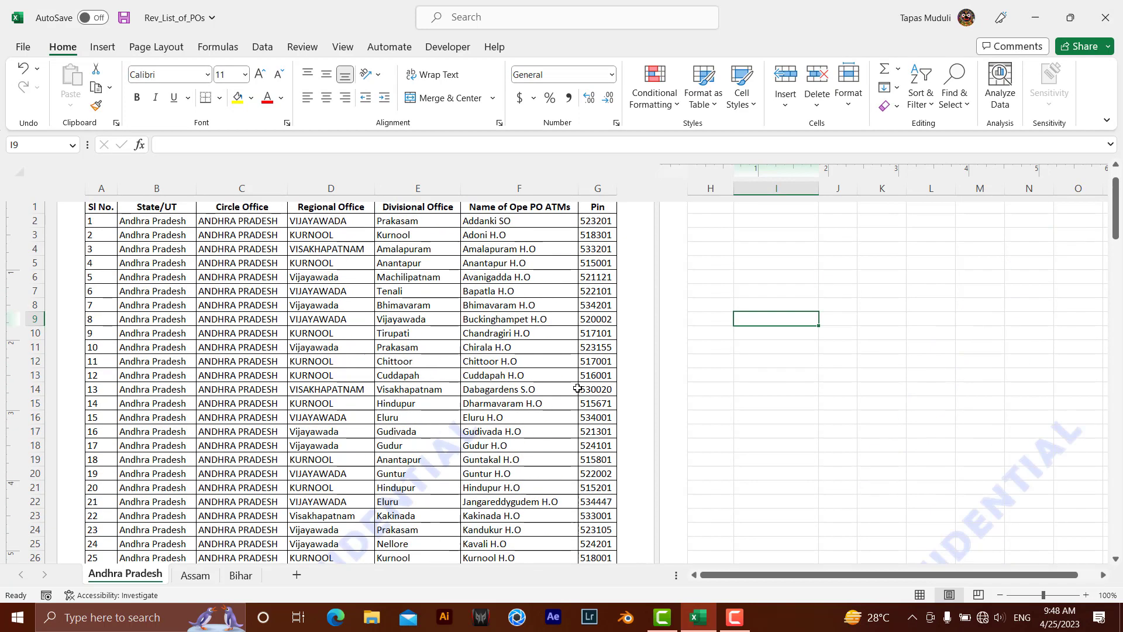
pyautogui.hotkey('ctrl', 'p')
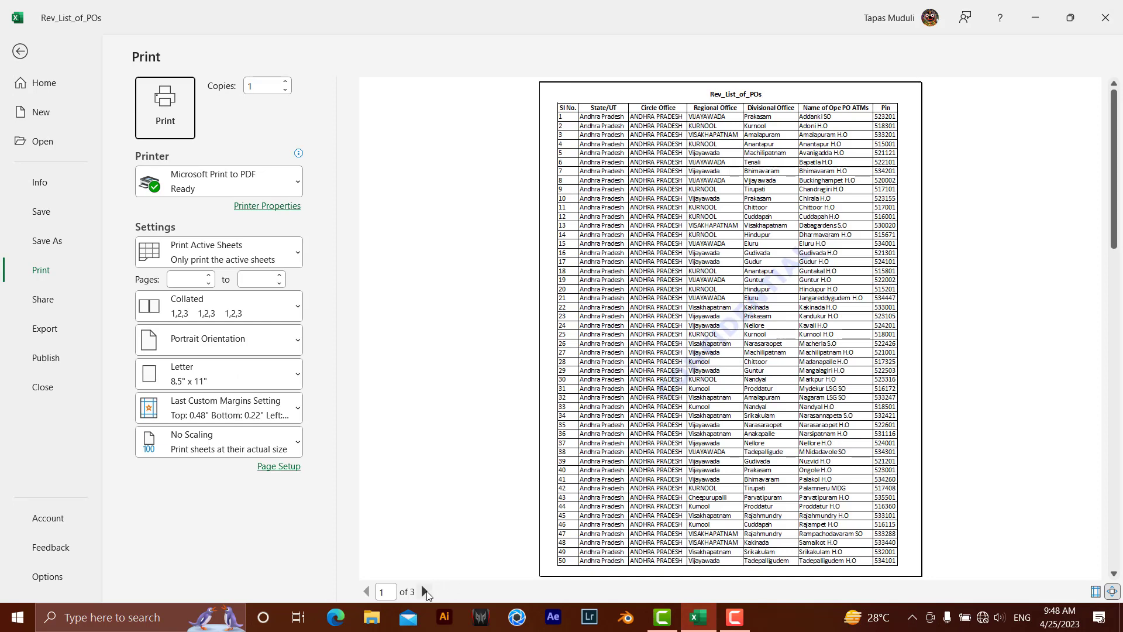
pyautogui.click(425, 592)
pyautogui.click(425, 592)
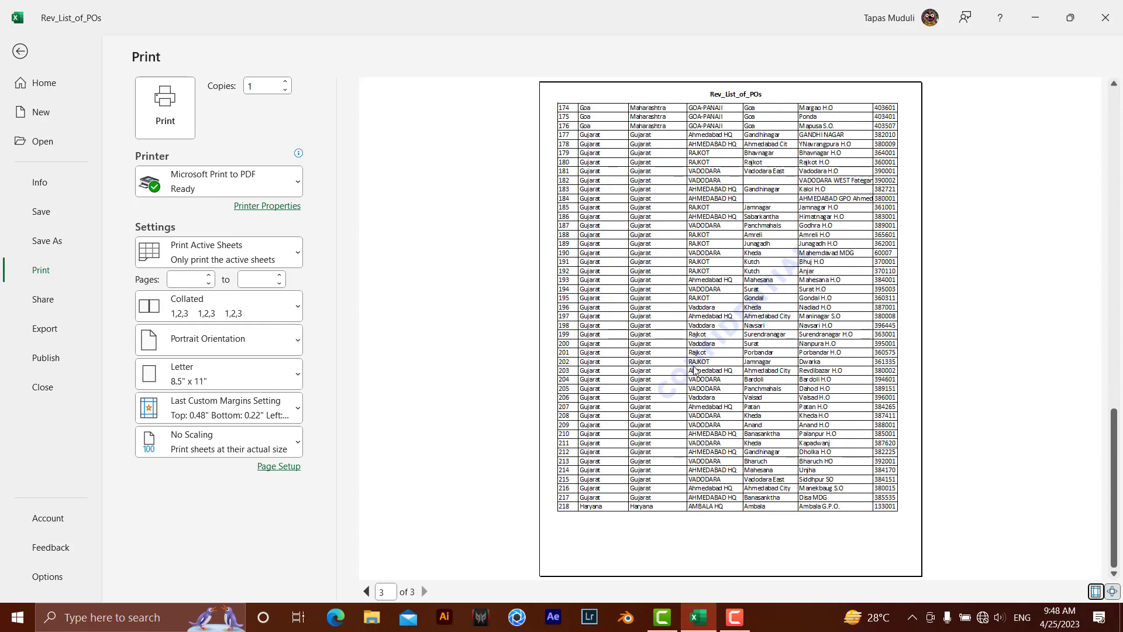
pyautogui.click(20, 52)
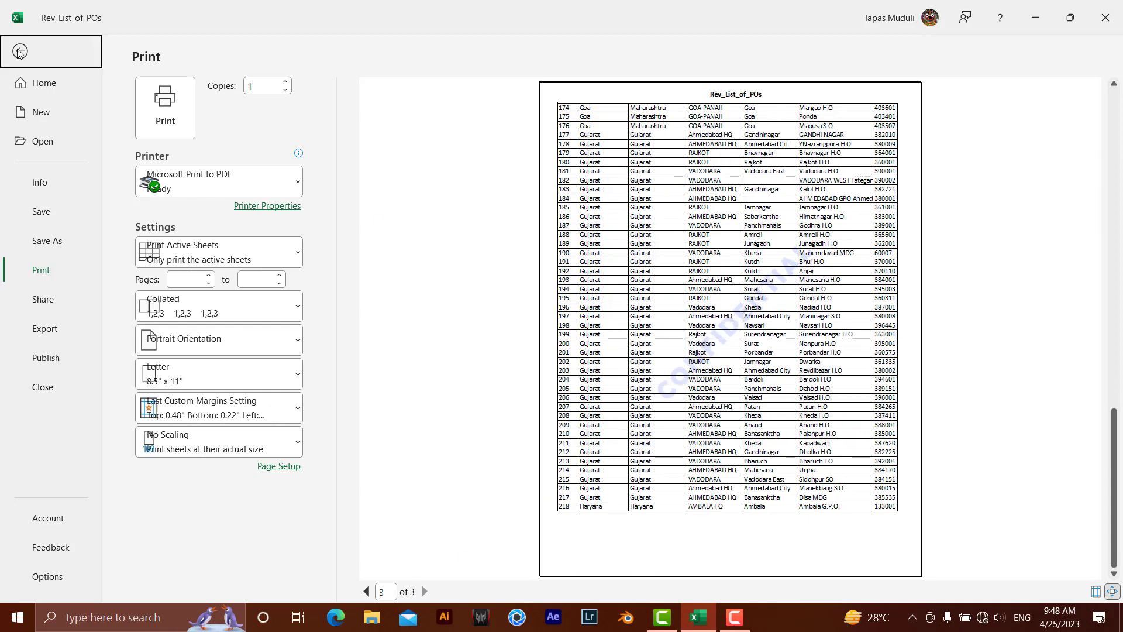
# Change the header picture's colour to Grayscale and check it in print preview.
pyautogui.click(414, 229)
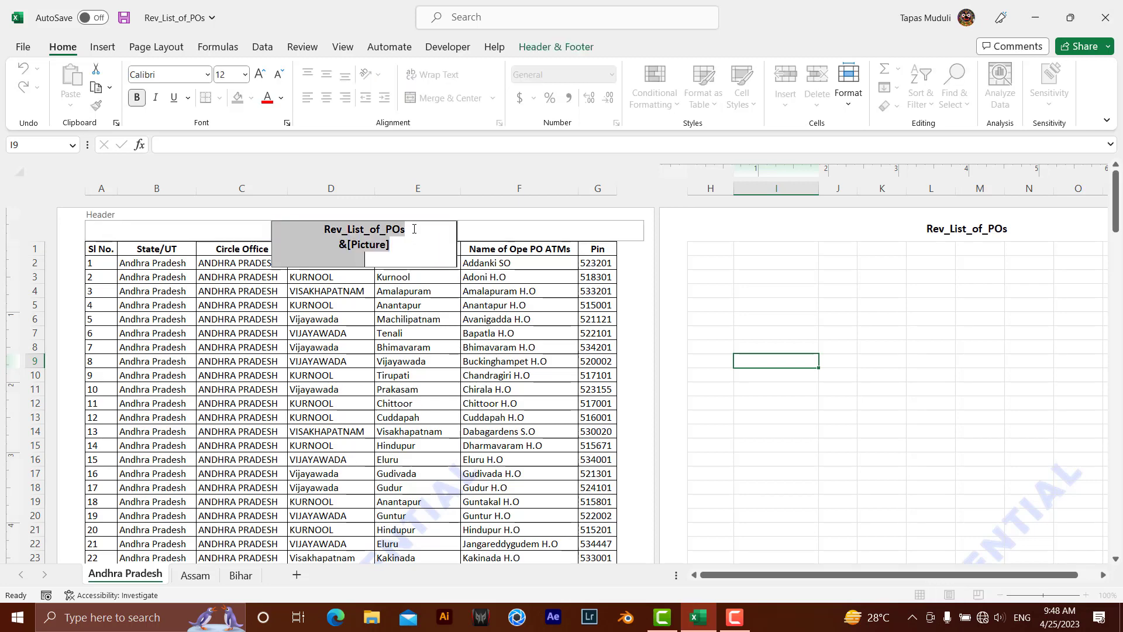
pyautogui.click(556, 47)
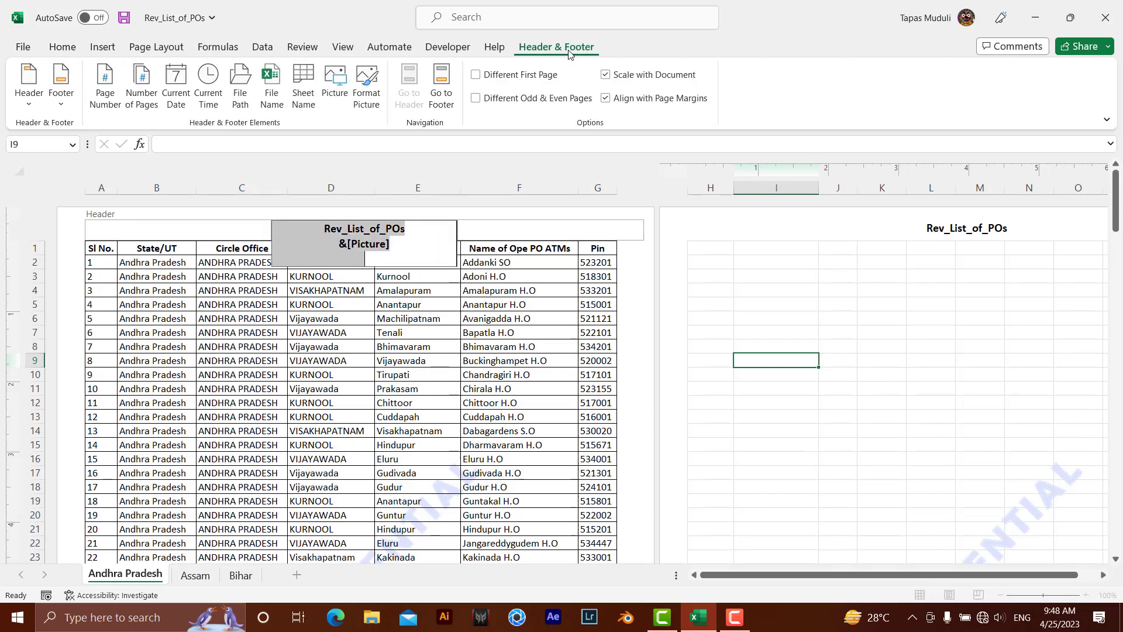
pyautogui.click(363, 93)
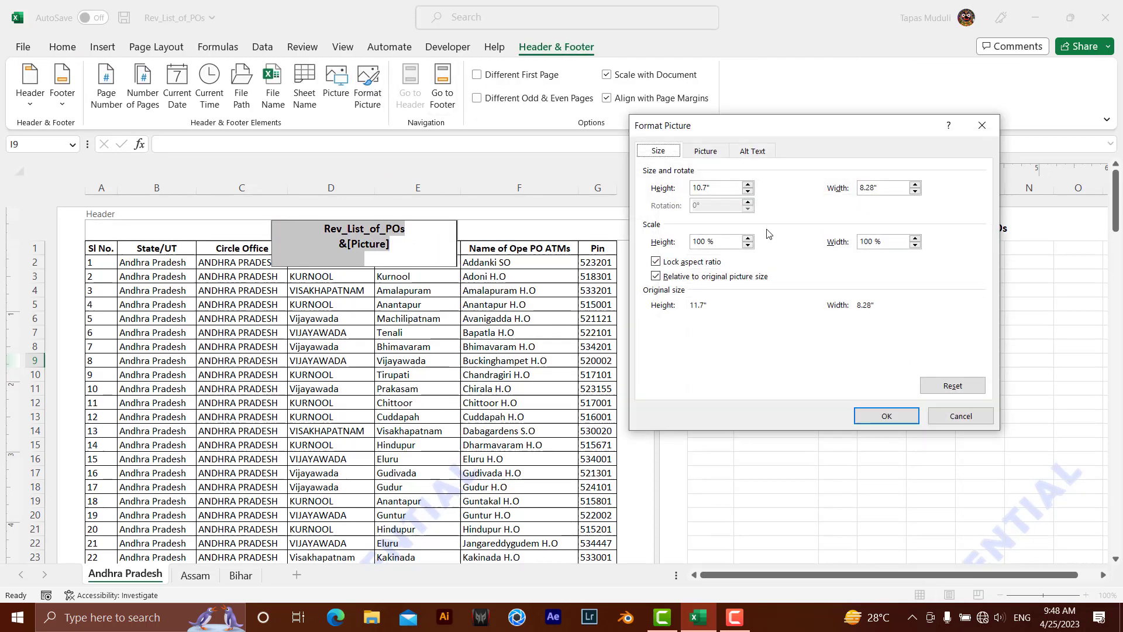
pyautogui.click(706, 153)
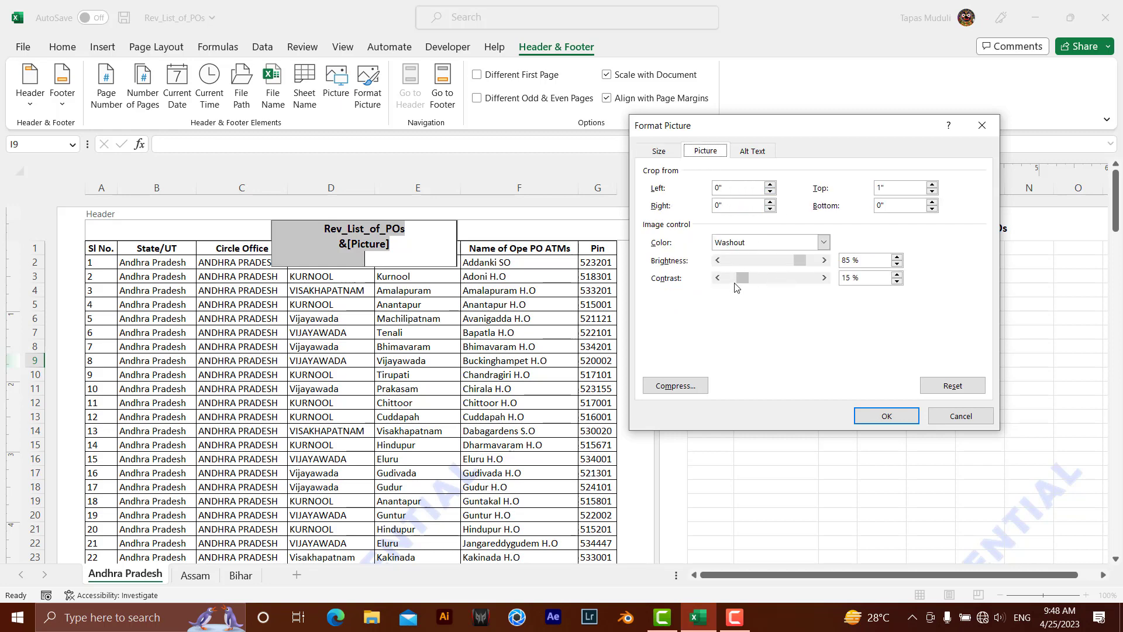
pyautogui.click(824, 242)
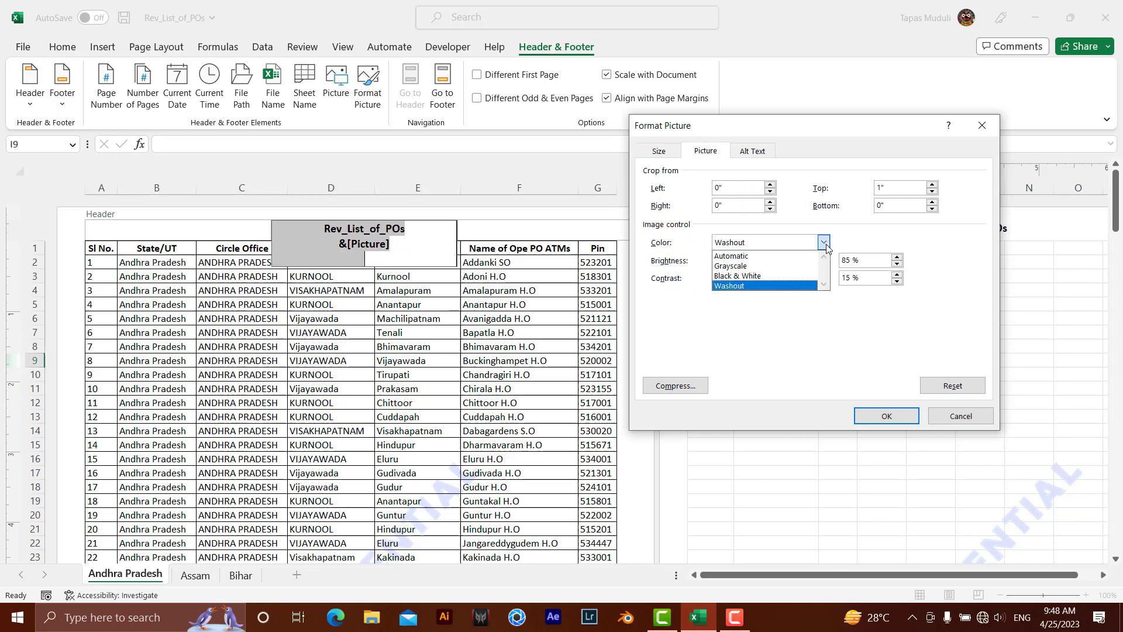
pyautogui.click(778, 266)
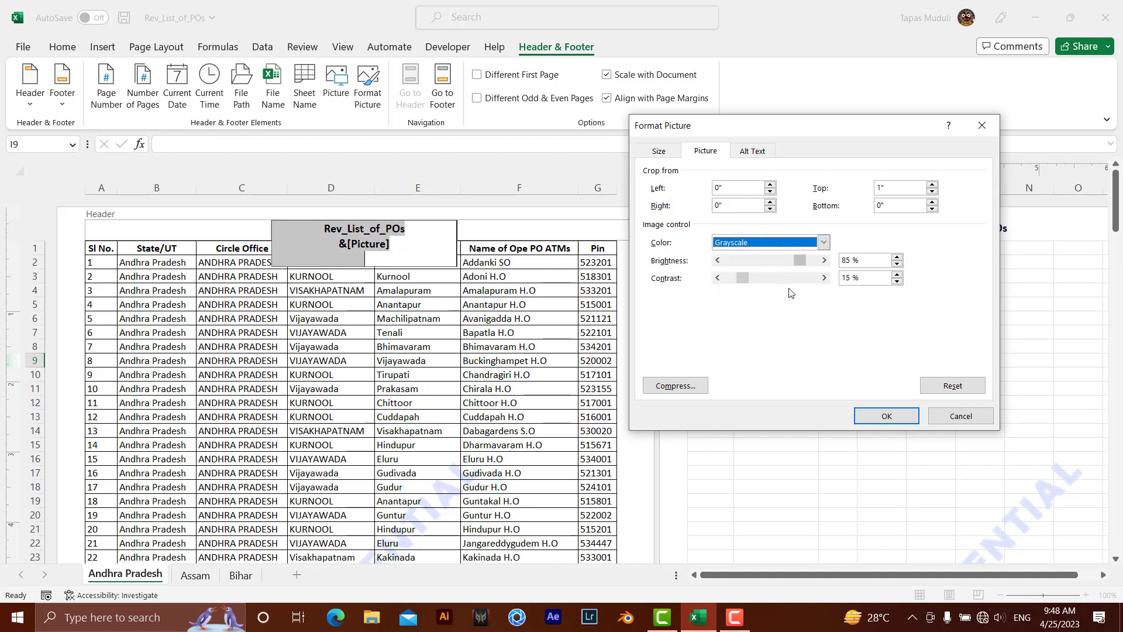
pyautogui.click(882, 416)
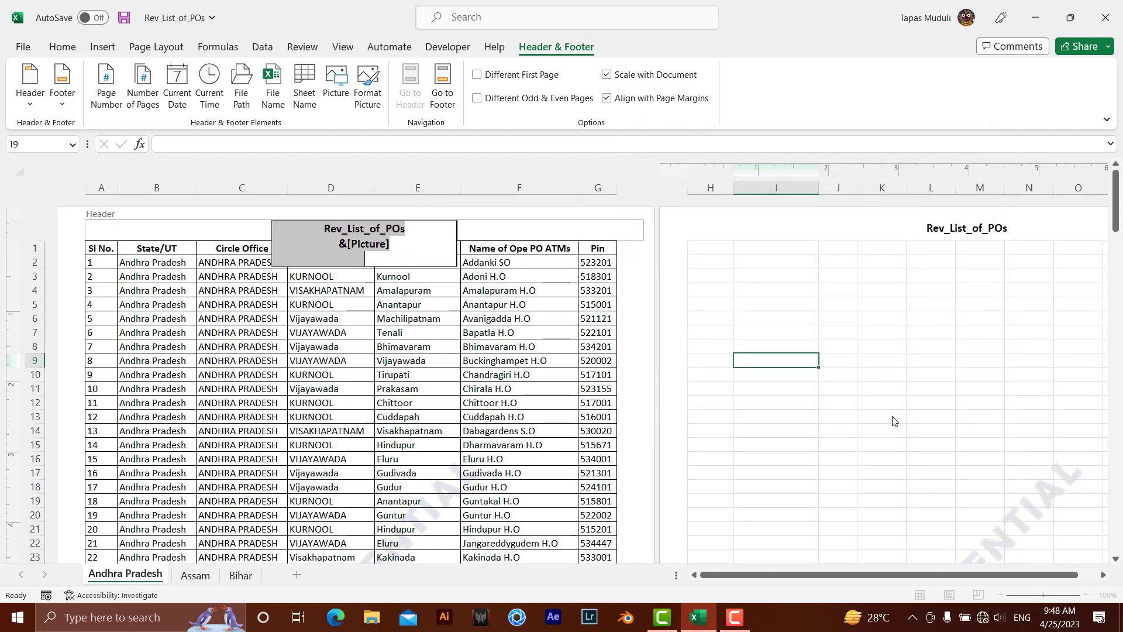
pyautogui.click(751, 284)
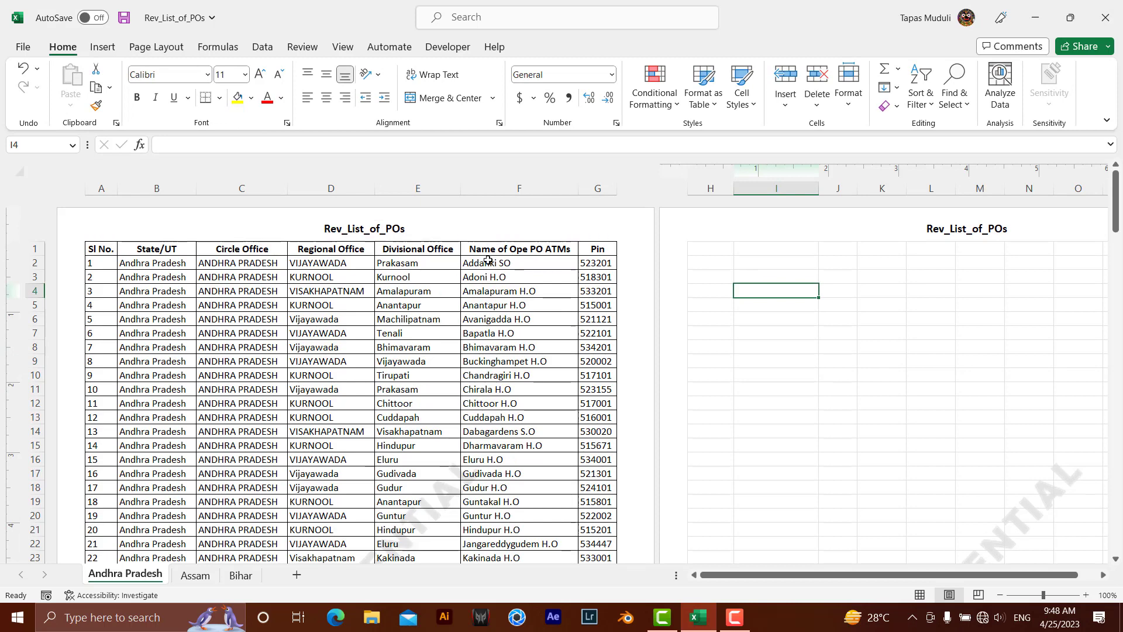
pyautogui.hotkey('ctrl', 'p')
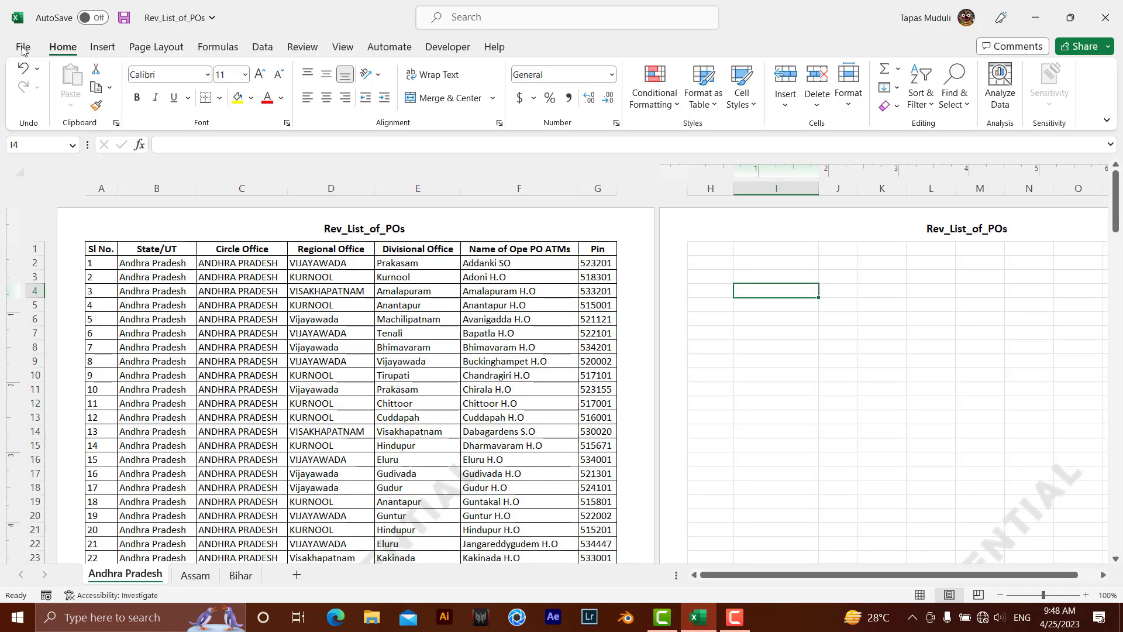
# Leave print preview and reopen the centre header with Header & Footer tools.
pyautogui.click(21, 51)
pyautogui.click(413, 236)
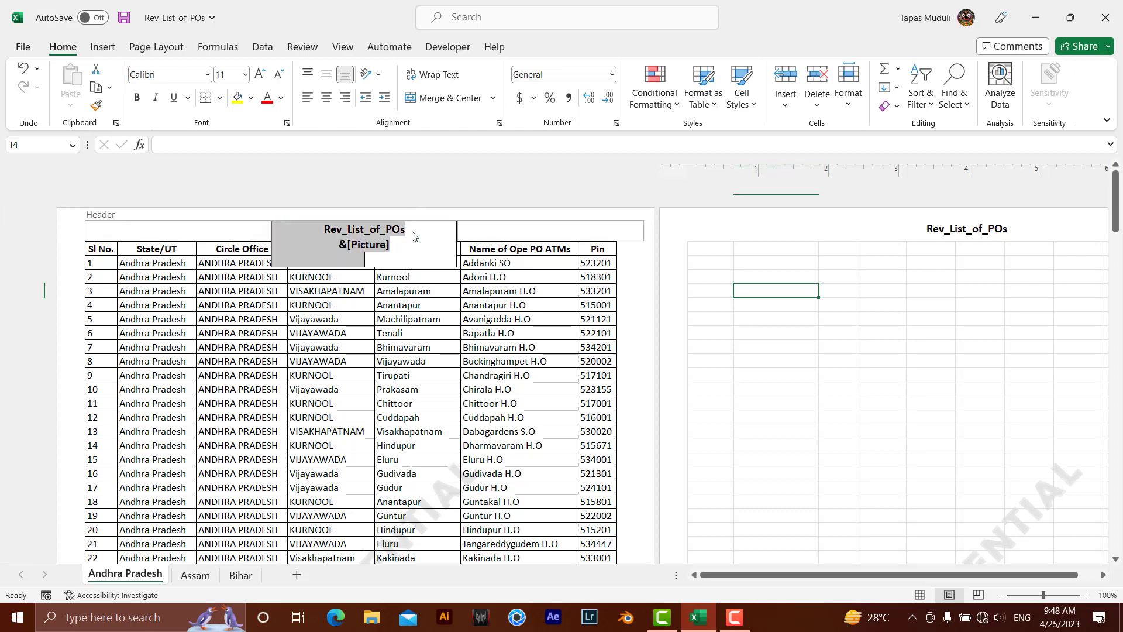
pyautogui.click(559, 48)
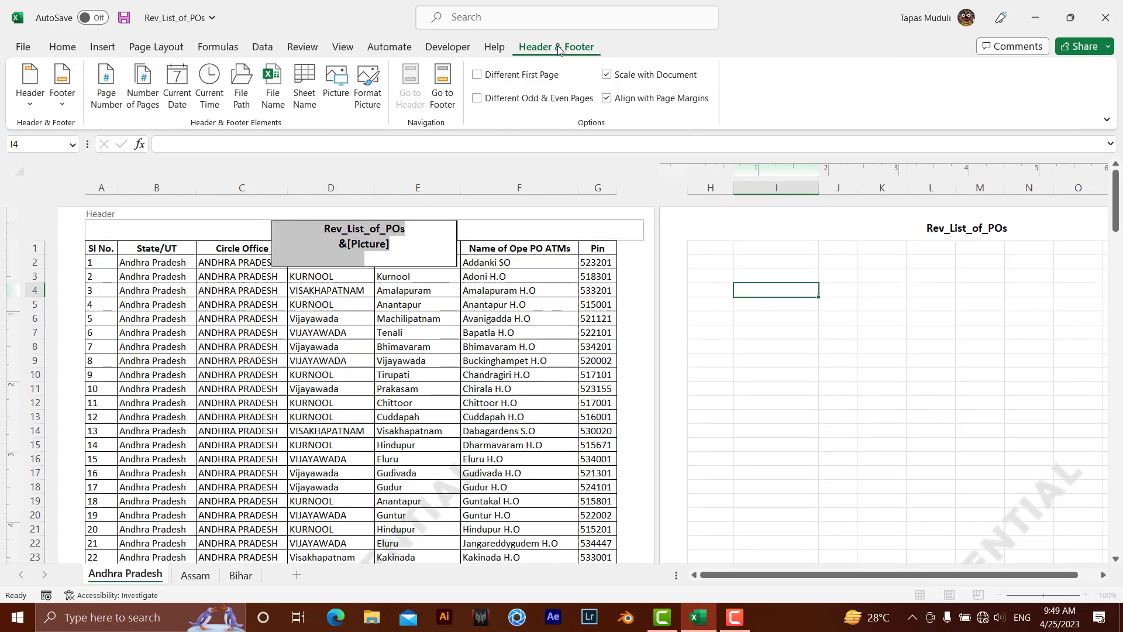